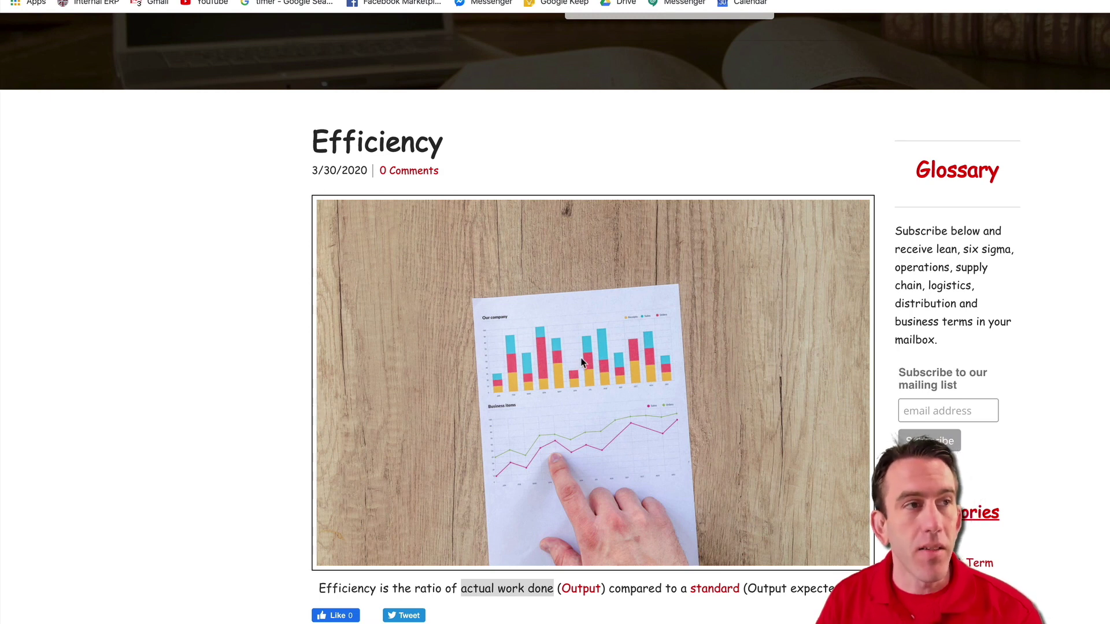
Scroll the glossary page, then switch to the Formulas spreadsheet with its headers.
{"action": "scroll", "coordinate": [578, 361], "scroll_direction": "down", "scroll_amount": 2}
{"action": "scroll", "coordinate": [595, 352], "scroll_direction": "up", "scroll_amount": 3}
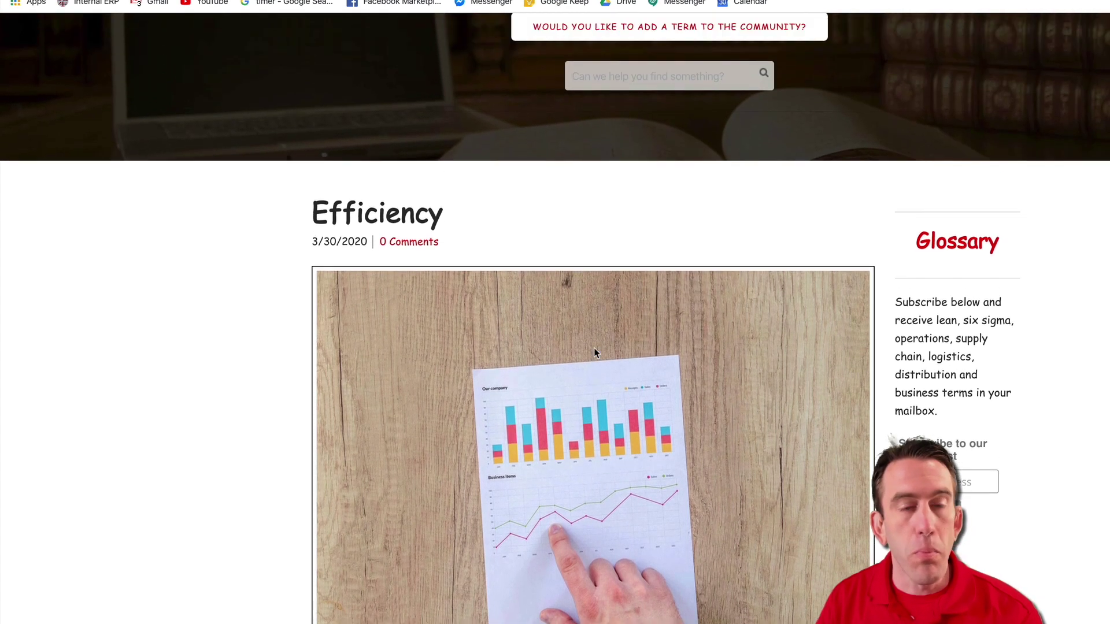
{"action": "scroll", "coordinate": [595, 352], "scroll_direction": "down", "scroll_amount": 2}
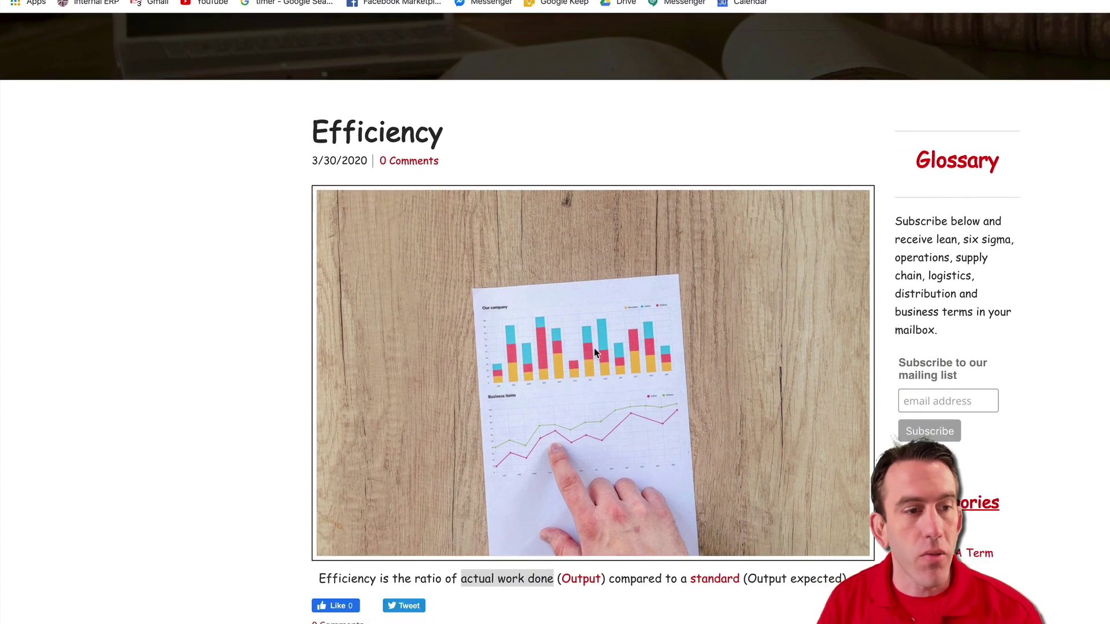
{"action": "scroll", "coordinate": [597, 353], "scroll_direction": "down", "scroll_amount": 1}
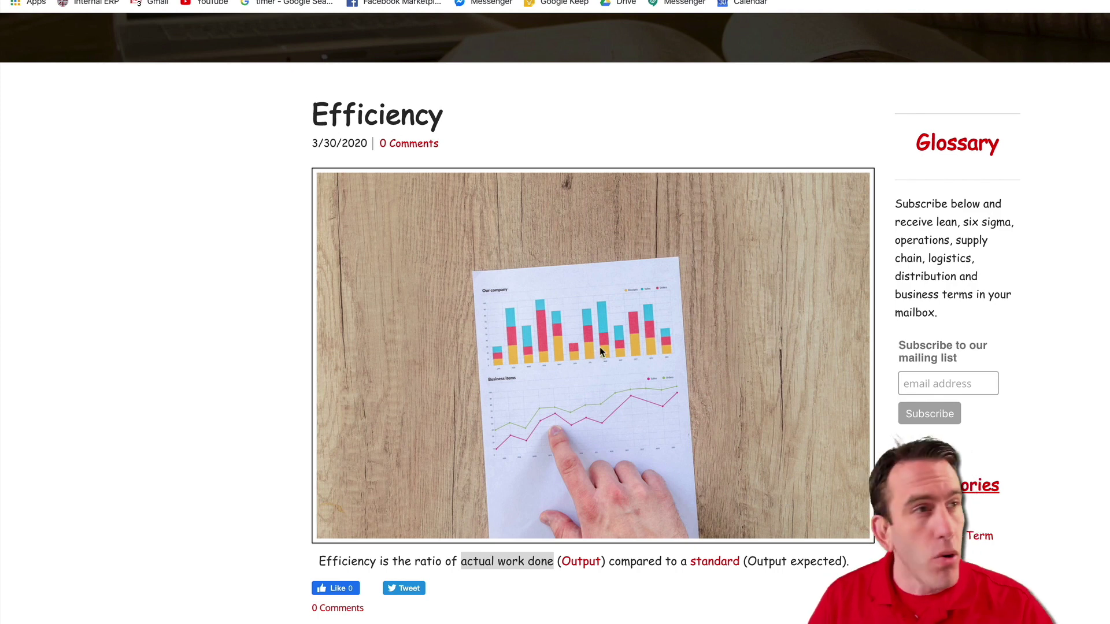
{"action": "key", "text": "ctrl+Tab"}
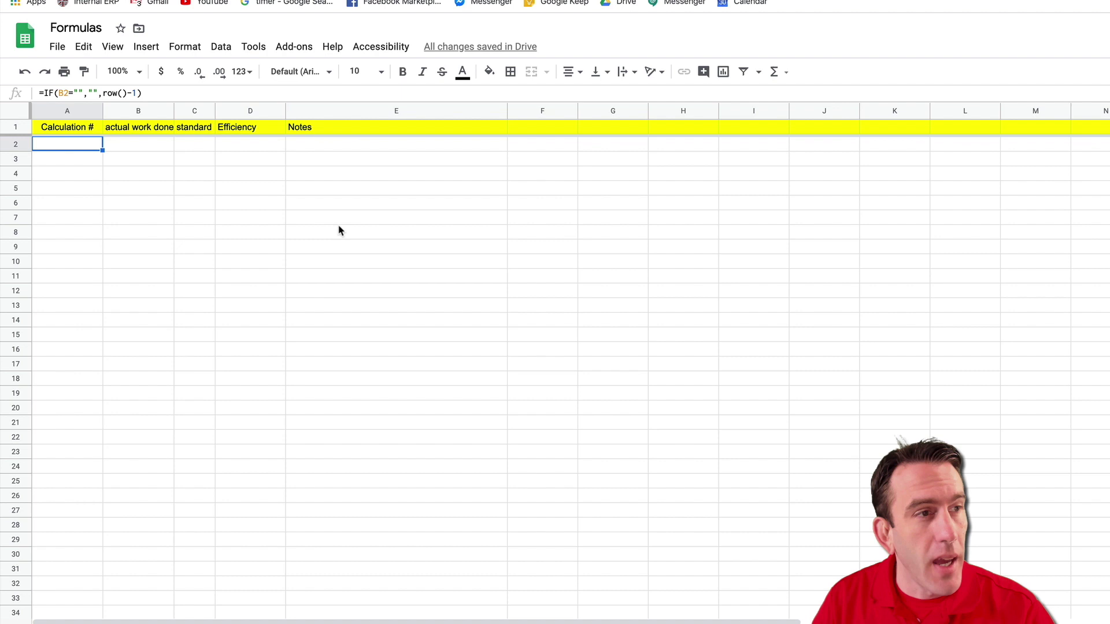
{"action": "left_click", "coordinate": [357, 245]}
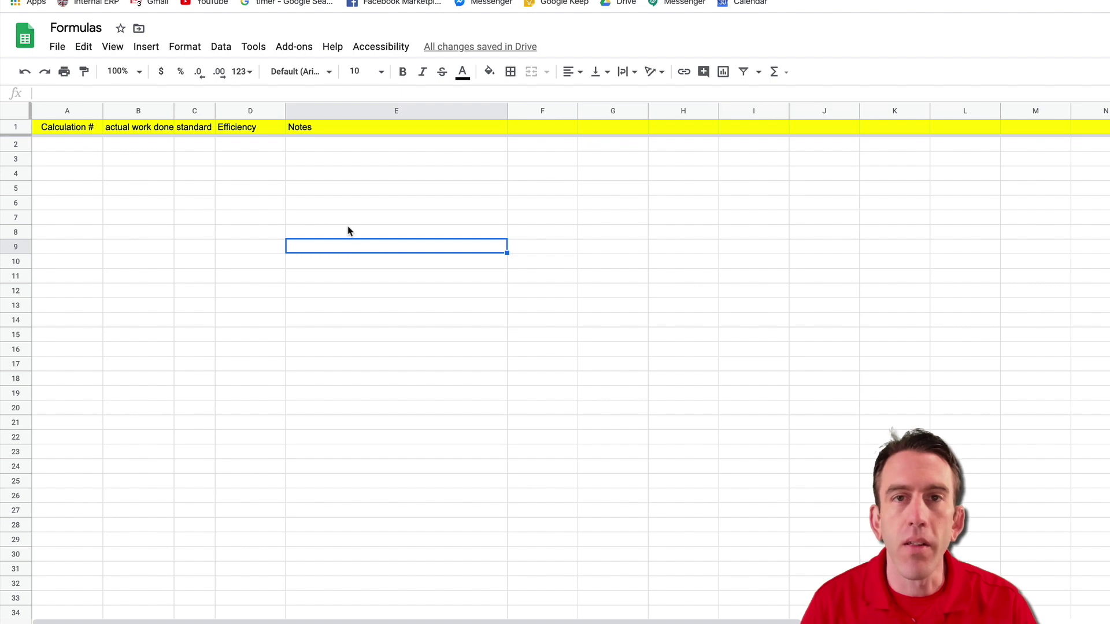
Inspect the auto-numbering formula =IF(B2="","",row()-1) in cells A2 and A4.
{"action": "left_click", "coordinate": [291, 211]}
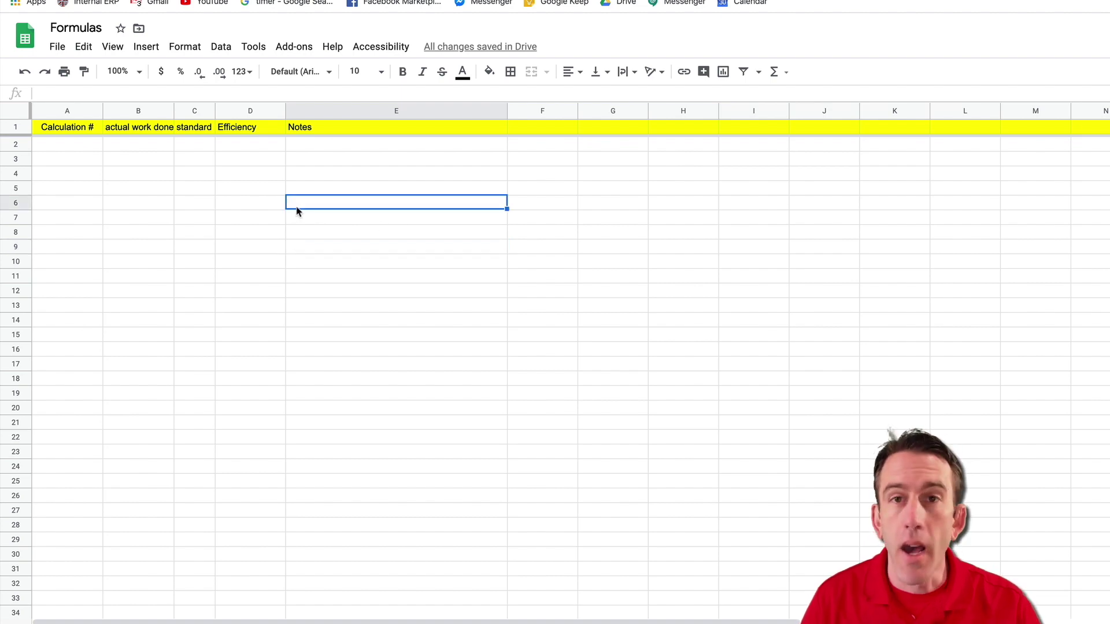
{"action": "left_click", "coordinate": [56, 150]}
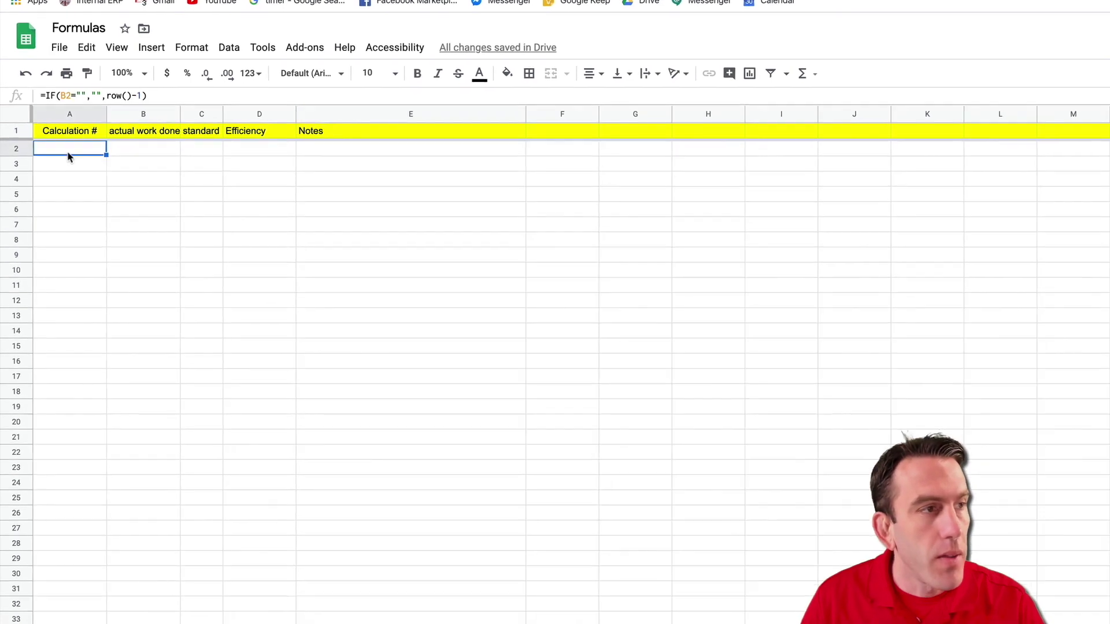
{"action": "left_click", "coordinate": [141, 146]}
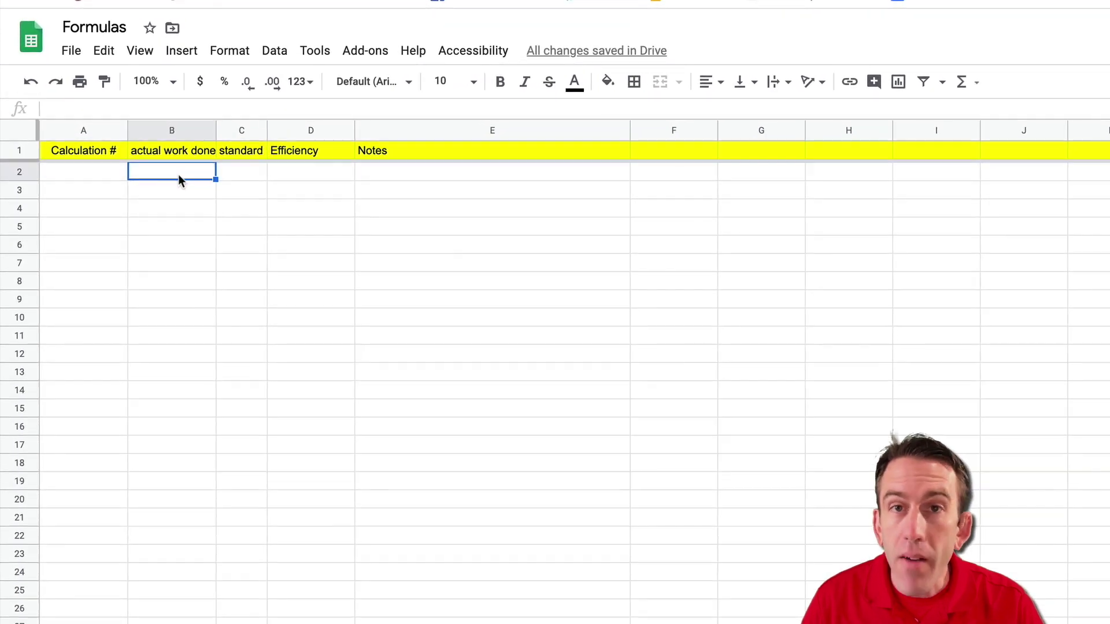
{"action": "left_click", "coordinate": [75, 174]}
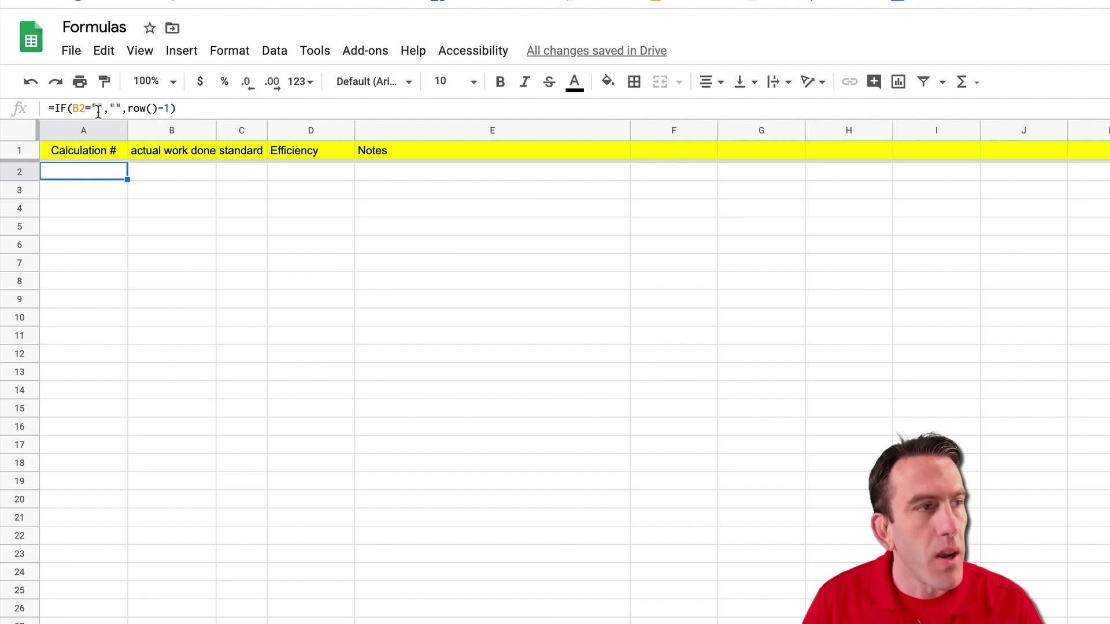
{"action": "left_click_drag", "start_coordinate": [183, 109], "coordinate": [48, 111]}
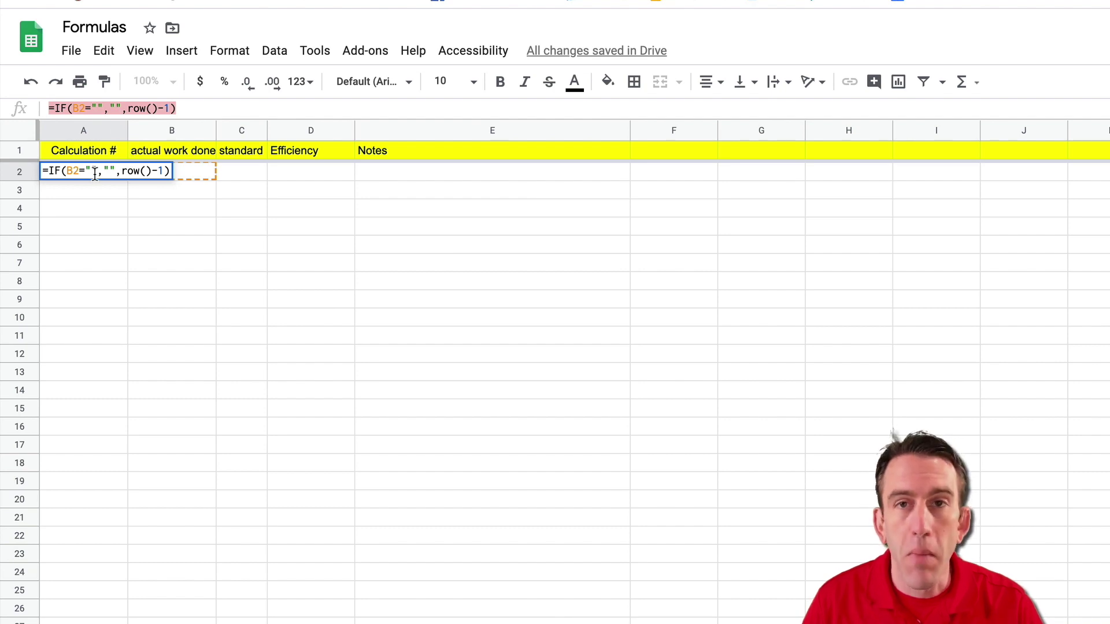
{"action": "left_click", "coordinate": [124, 213]}
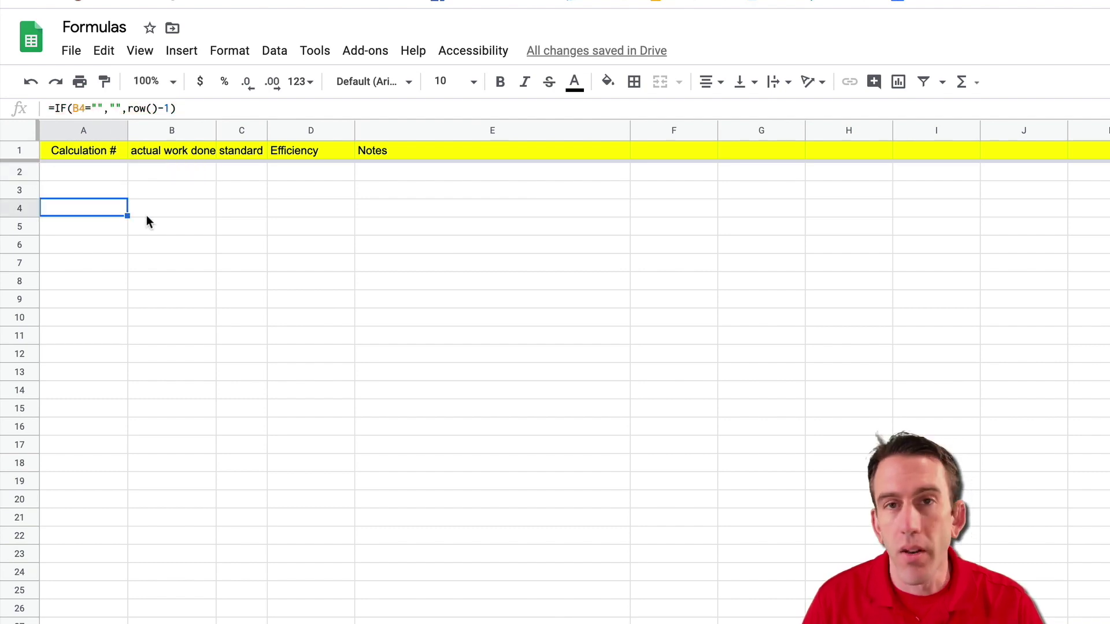
Enter 4 as the actual work done in B2.
{"action": "left_click", "coordinate": [169, 173]}
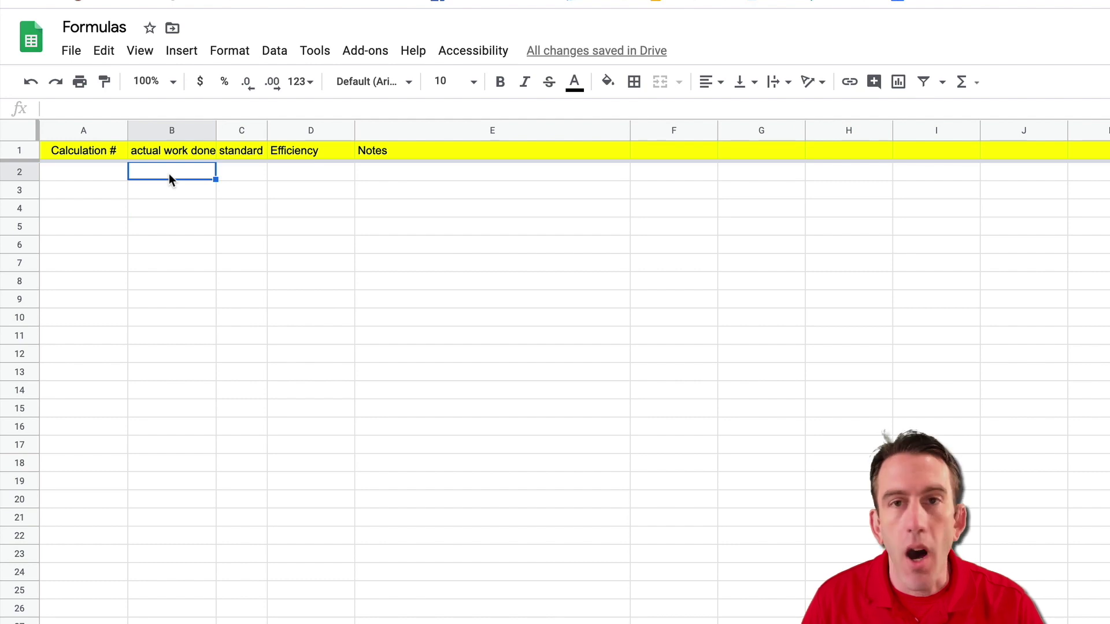
{"action": "type", "text": "4"}
{"action": "key", "text": "Tab"}
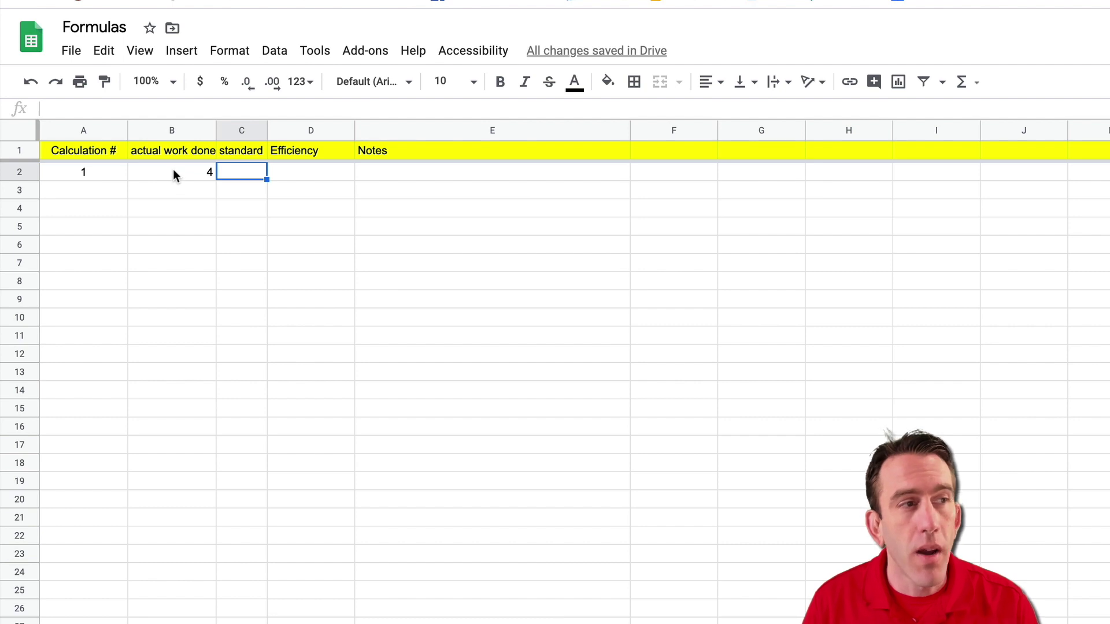
Enter 8 as the first row's standard in C2.
{"action": "left_click", "coordinate": [245, 197]}
{"action": "left_click", "coordinate": [237, 173]}
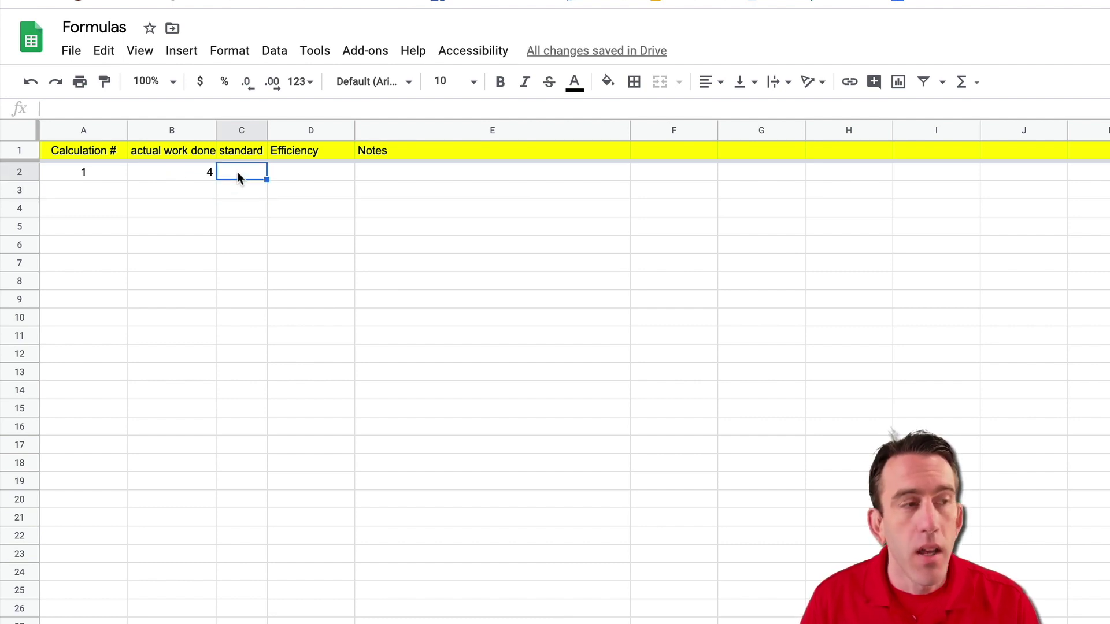
{"action": "type", "text": "8"}
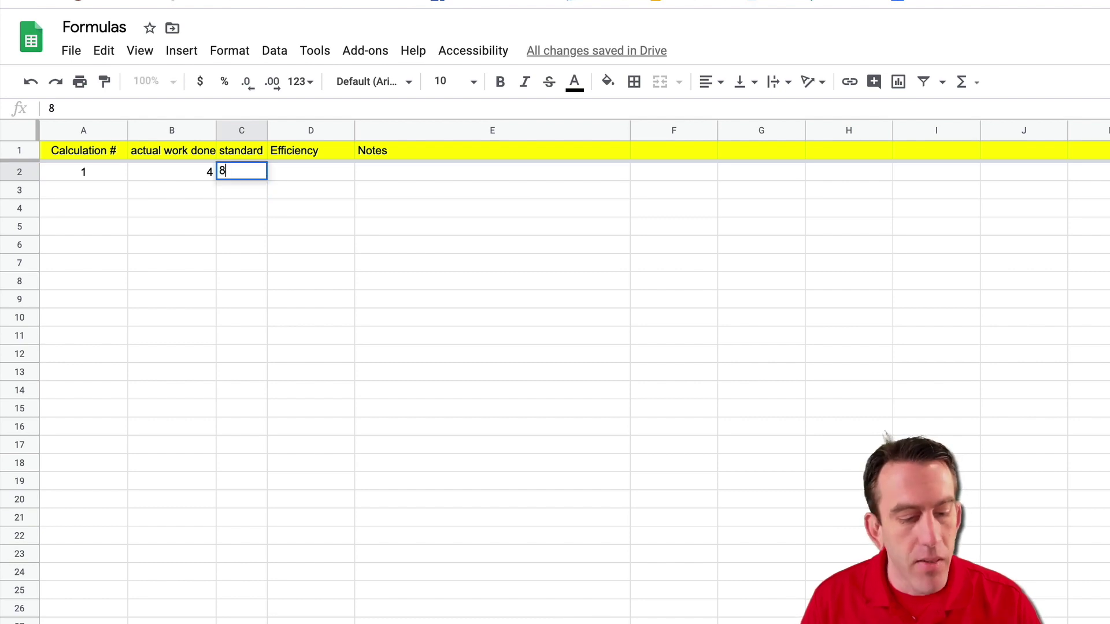
{"action": "key", "text": "Tab"}
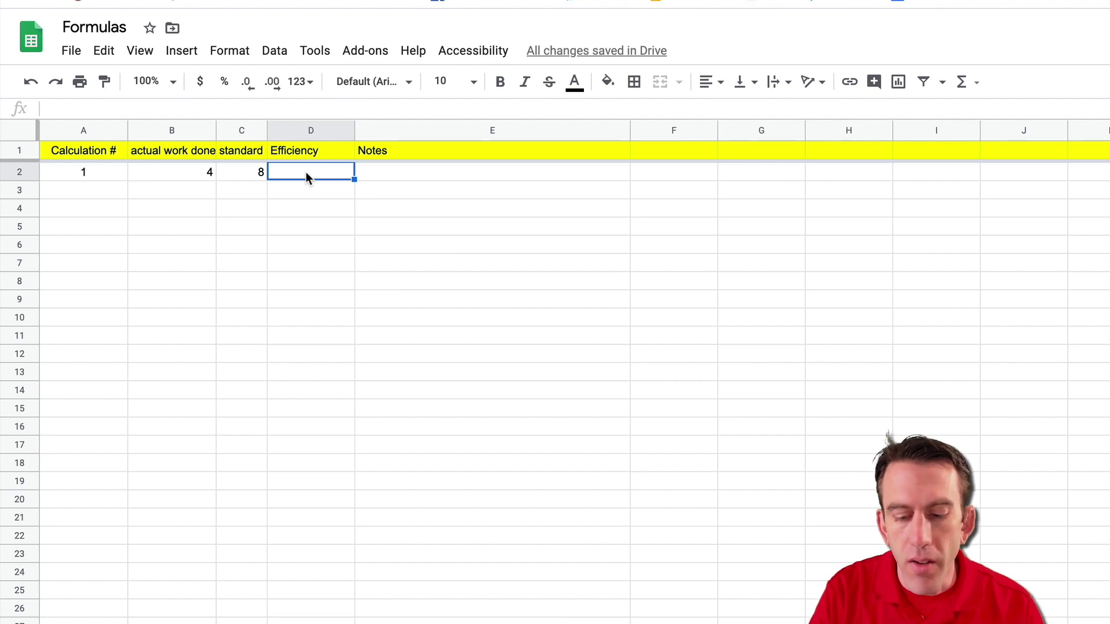
Enter =IF(B2="","",IFERROR(B2/C2,"")) in D2, showing 50.00% efficiency.
{"action": "type", "text": "=IF("}
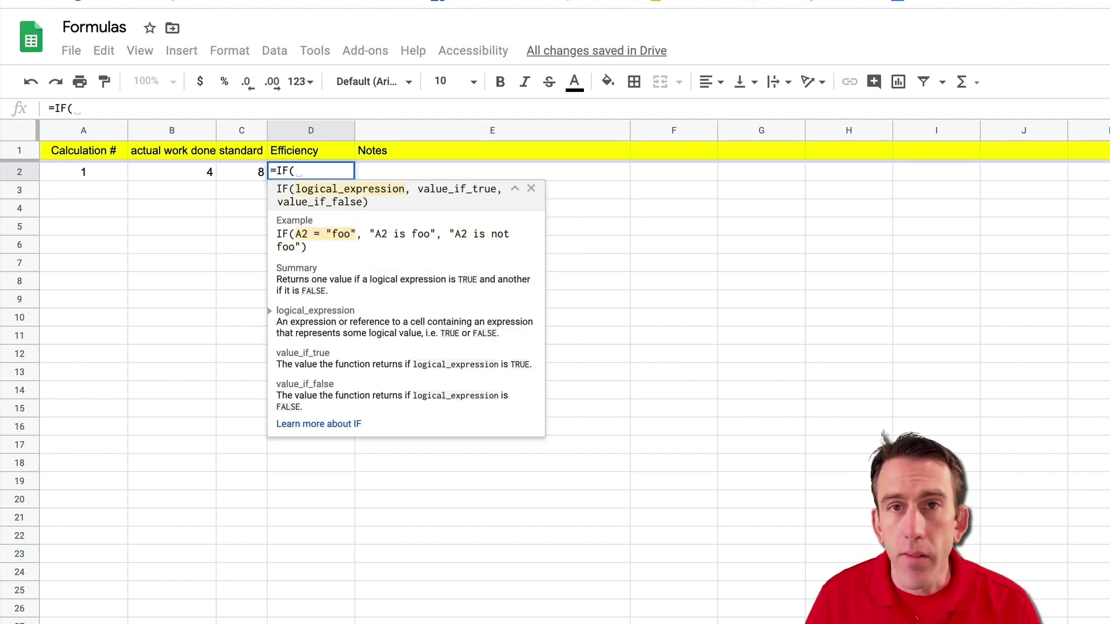
{"action": "type", "text": "B2"}
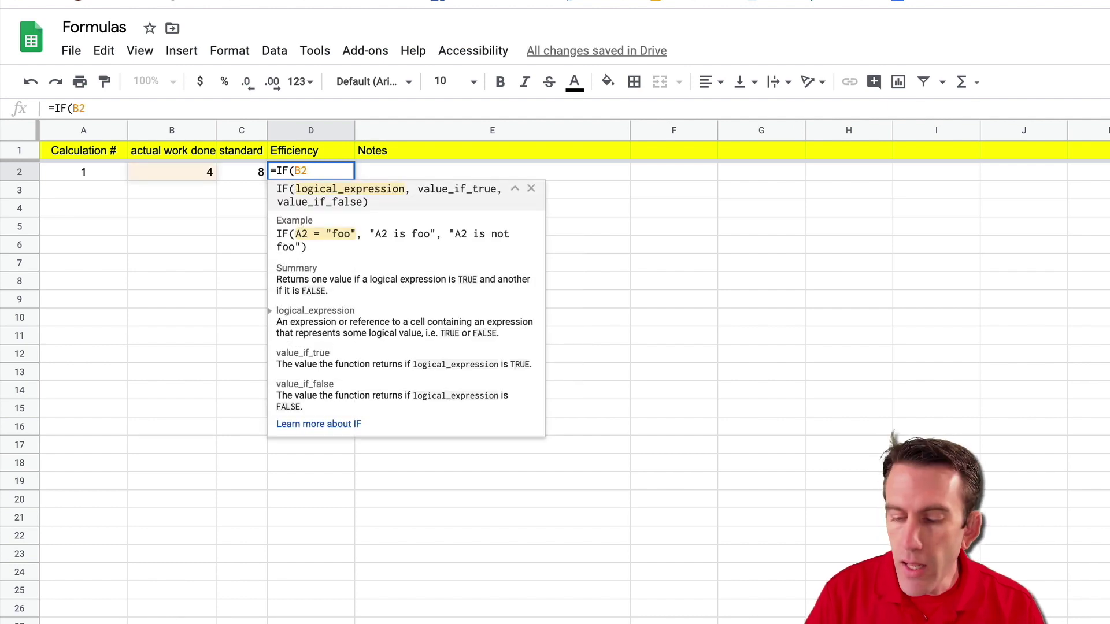
{"action": "type", "text": "="}
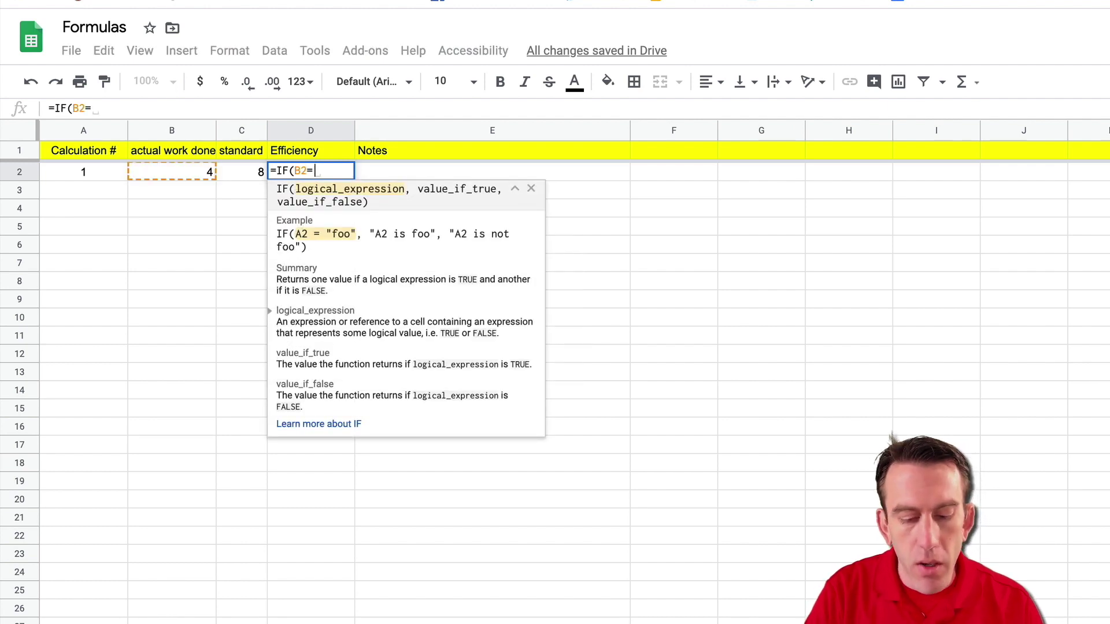
{"action": "type", "text": "\"\""}
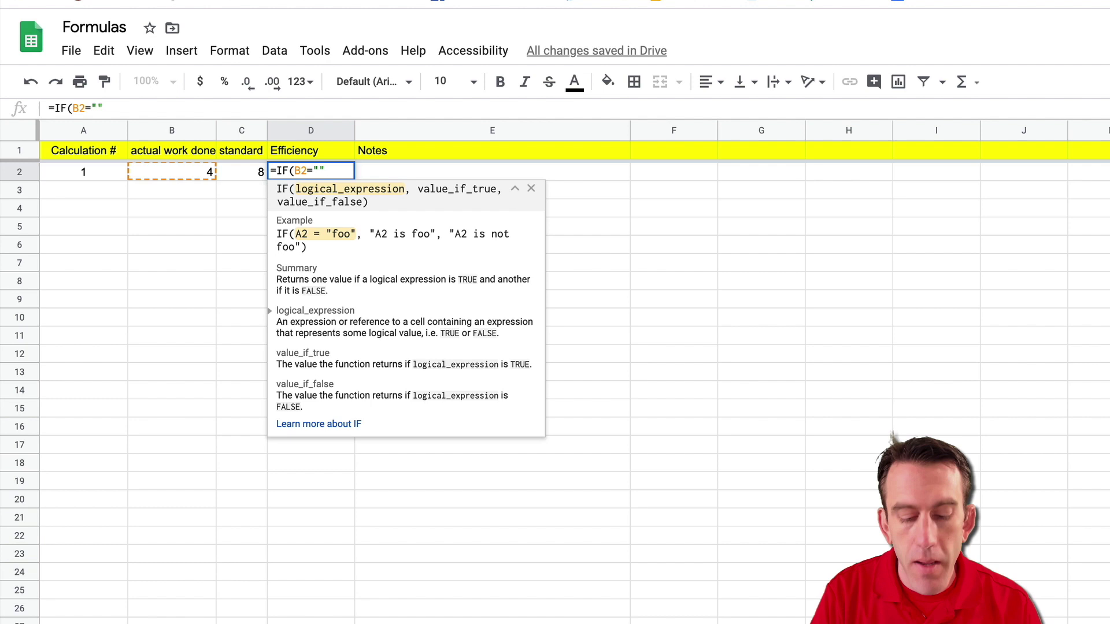
{"action": "type", "text": ",\"\""}
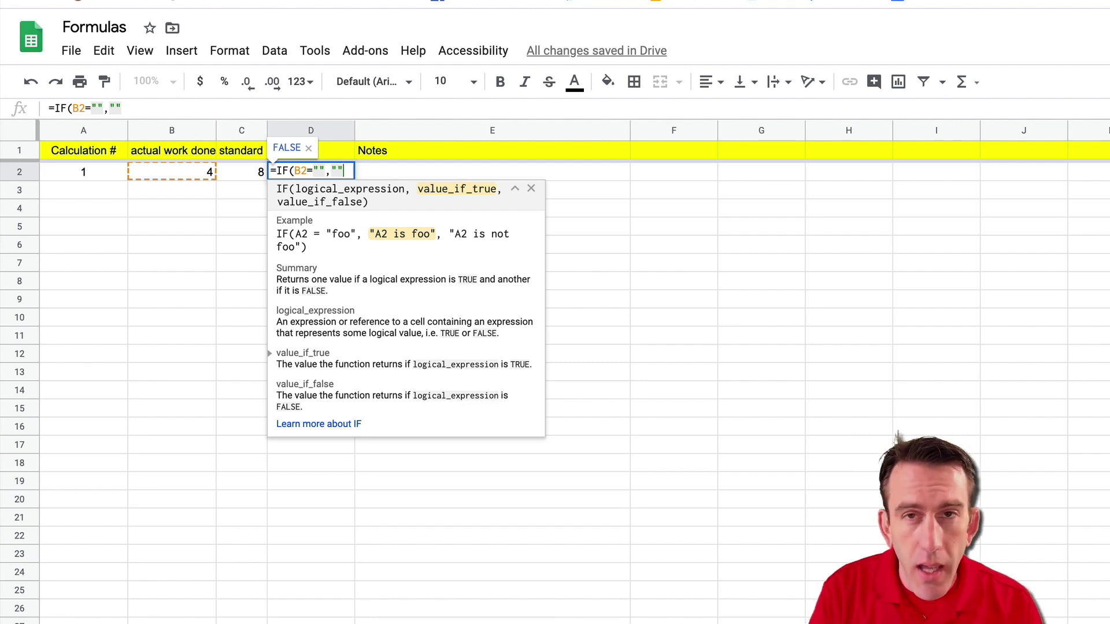
{"action": "type", "text": ","}
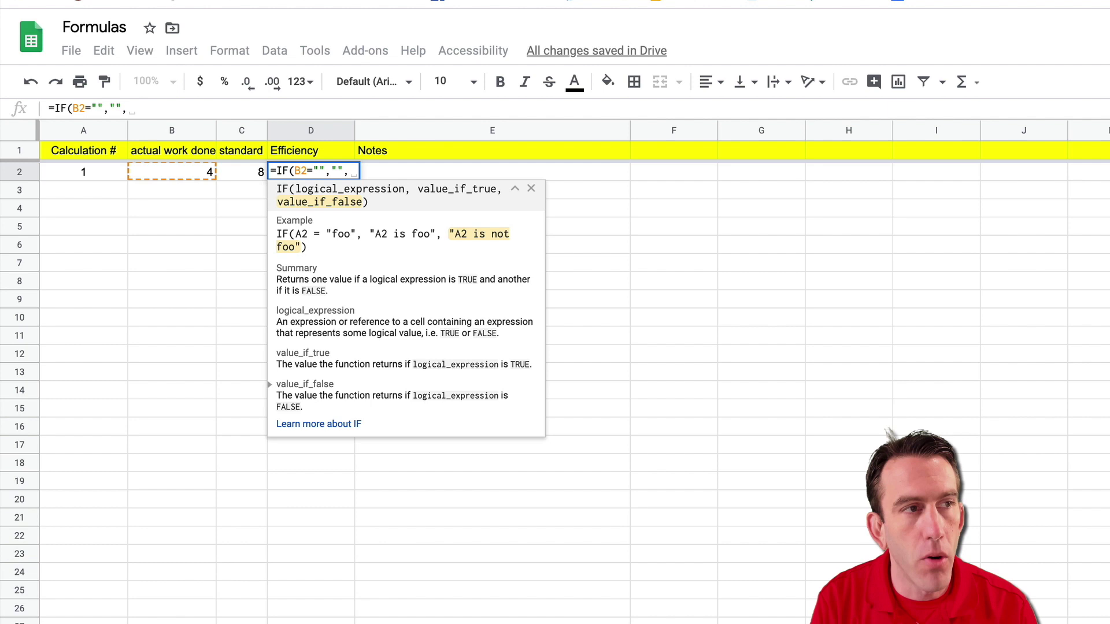
{"action": "type", "text": "ife"}
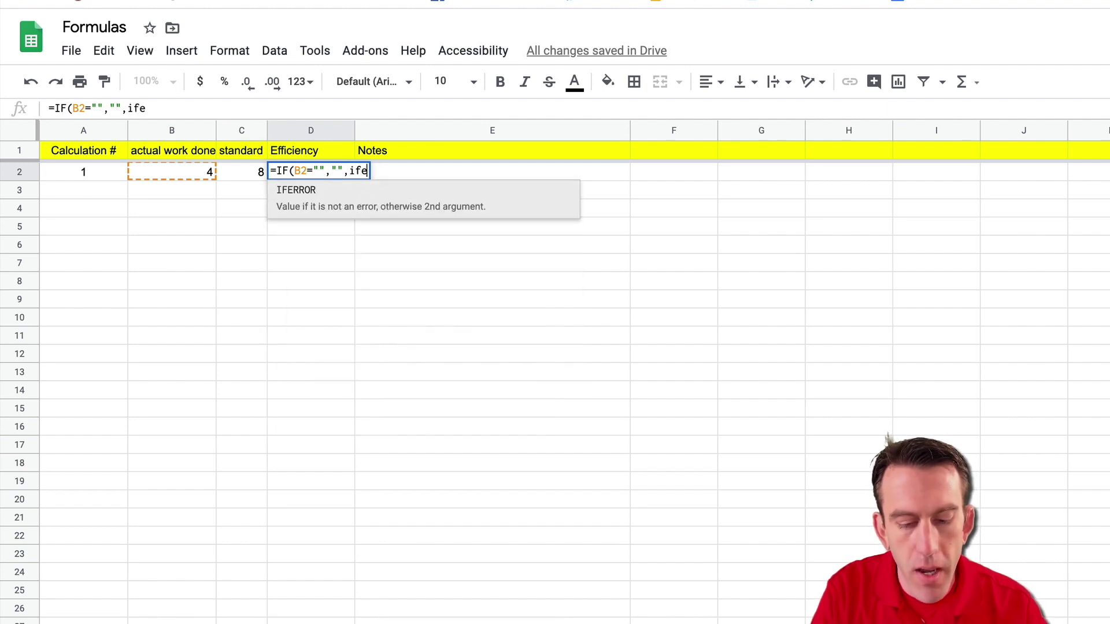
{"action": "type", "text": "rror"}
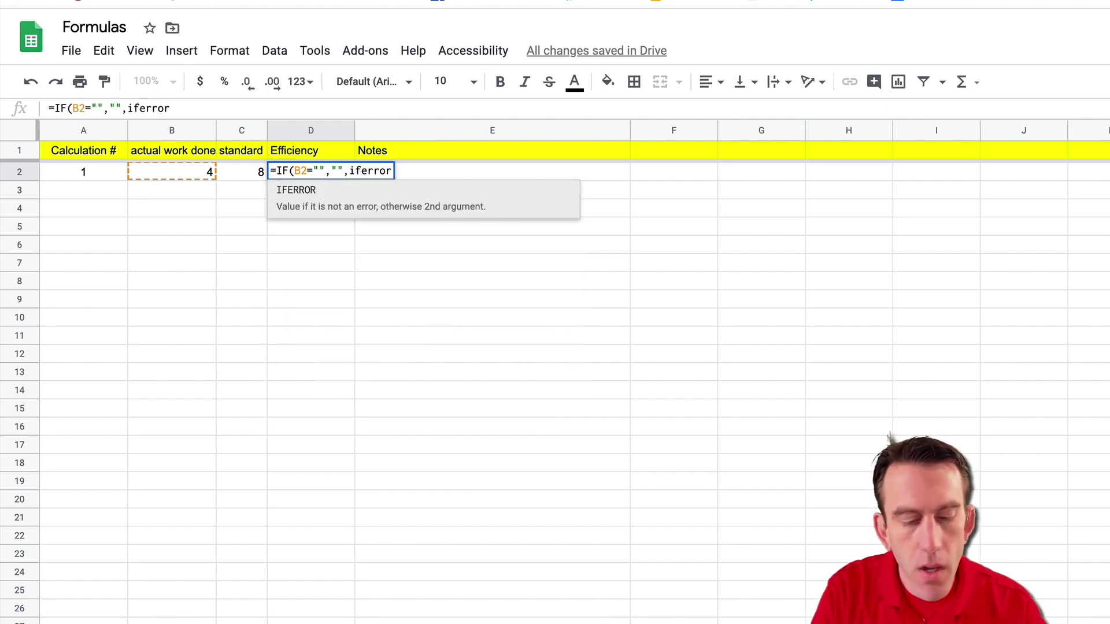
{"action": "type", "text": "("}
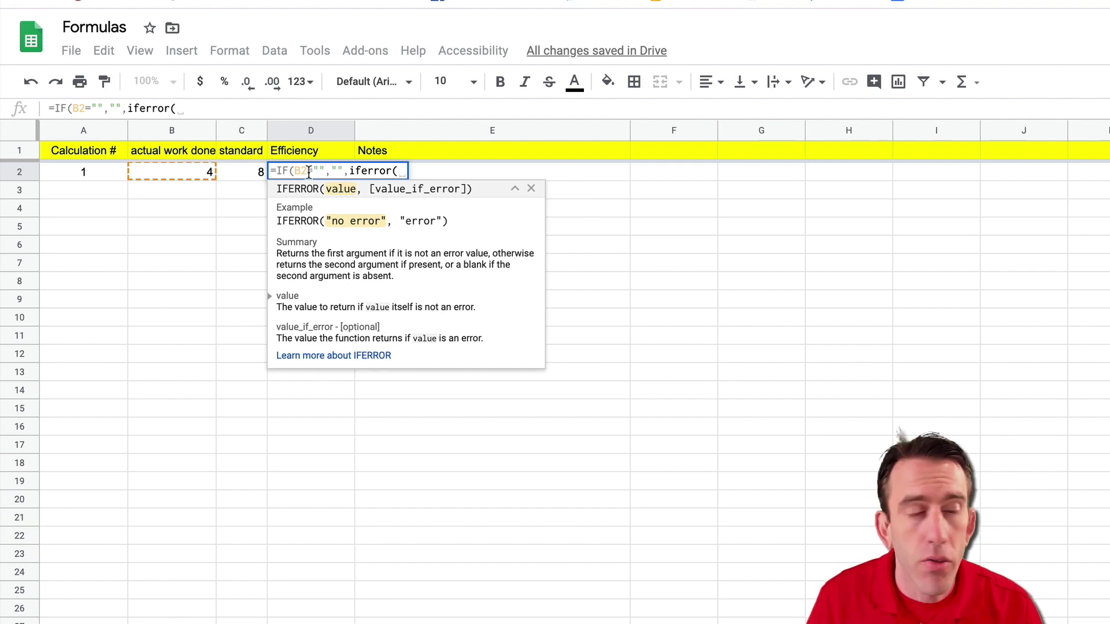
{"action": "left_click", "coordinate": [206, 173]}
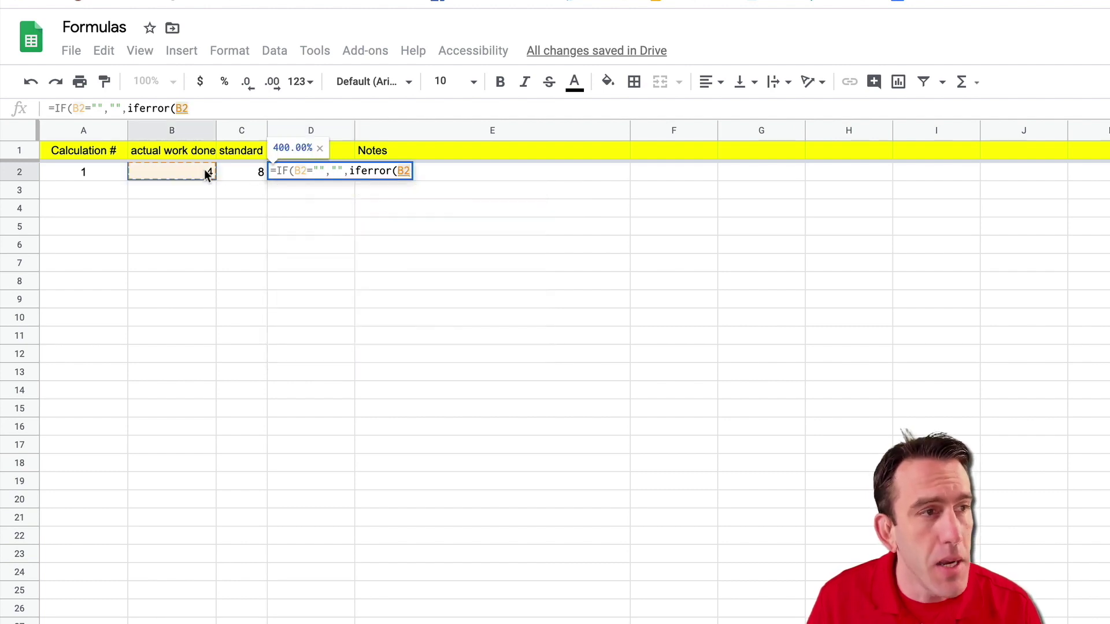
{"action": "type", "text": "/"}
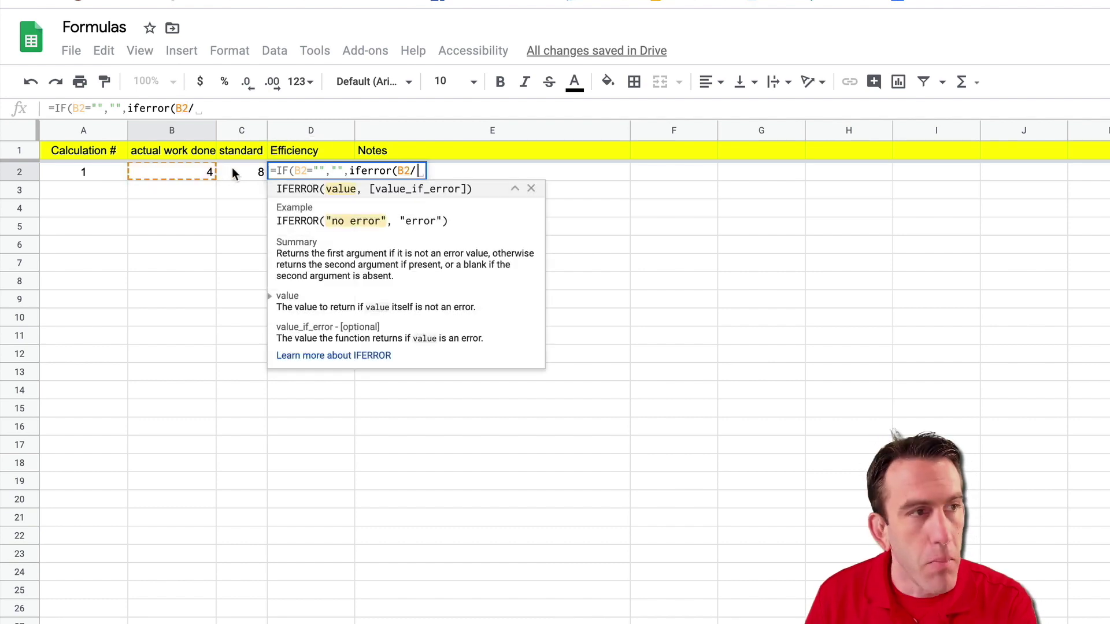
{"action": "left_click", "coordinate": [234, 173]}
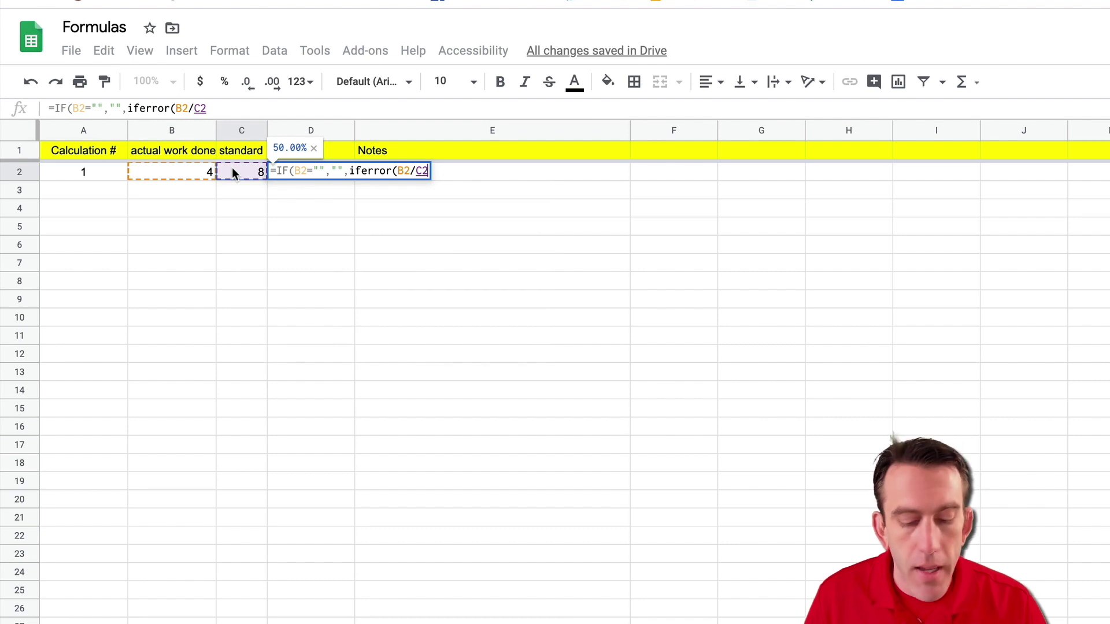
{"action": "type", "text": ", "}
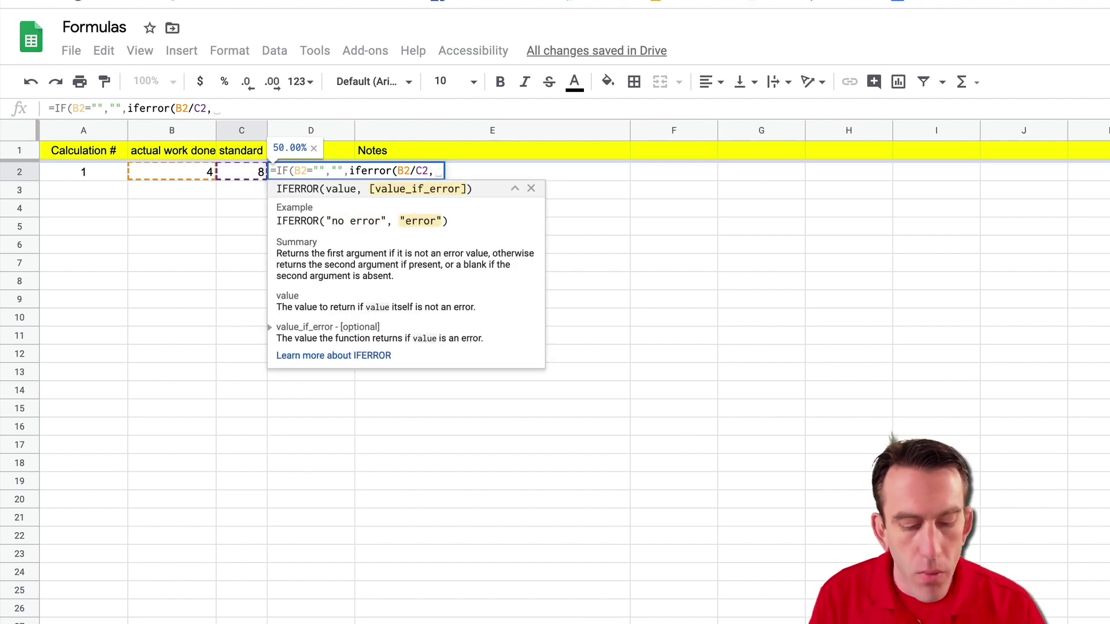
{"action": "type", "text": "\"\")"}
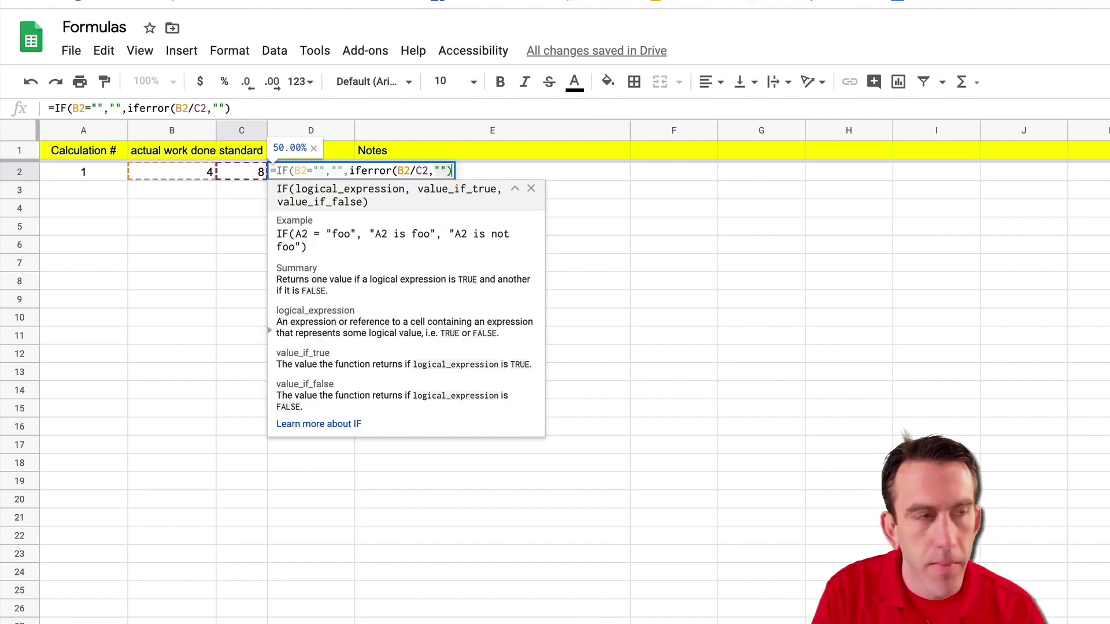
{"action": "key", "text": "Return"}
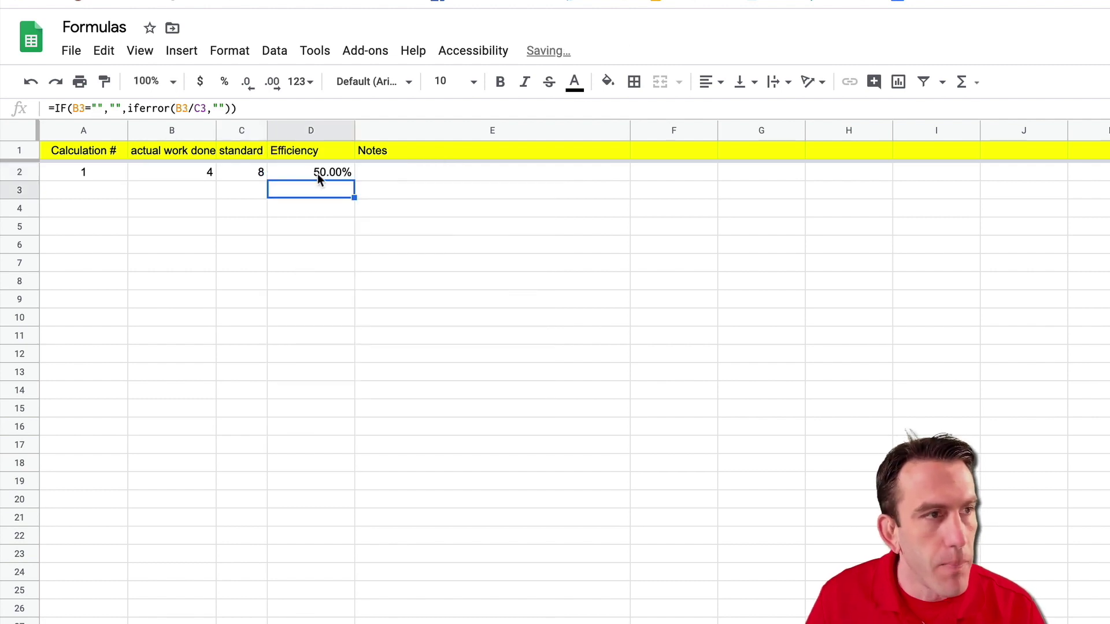
Paste D2's formula down column D and retype 'Efficiency' as the D1 header.
{"action": "left_click", "coordinate": [322, 175]}
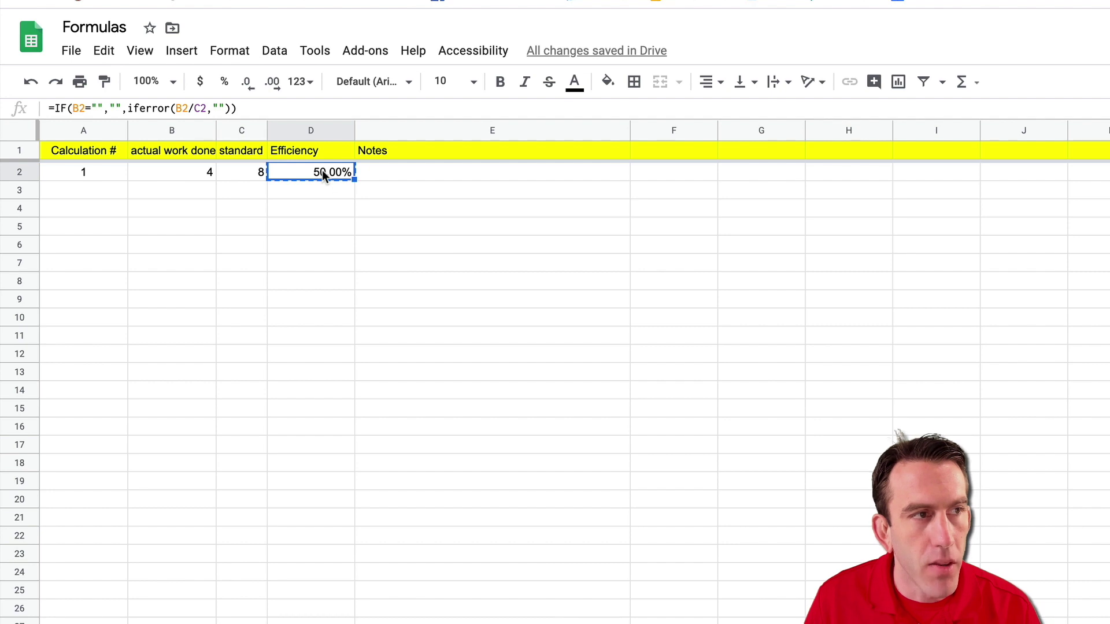
{"action": "left_click", "coordinate": [315, 129]}
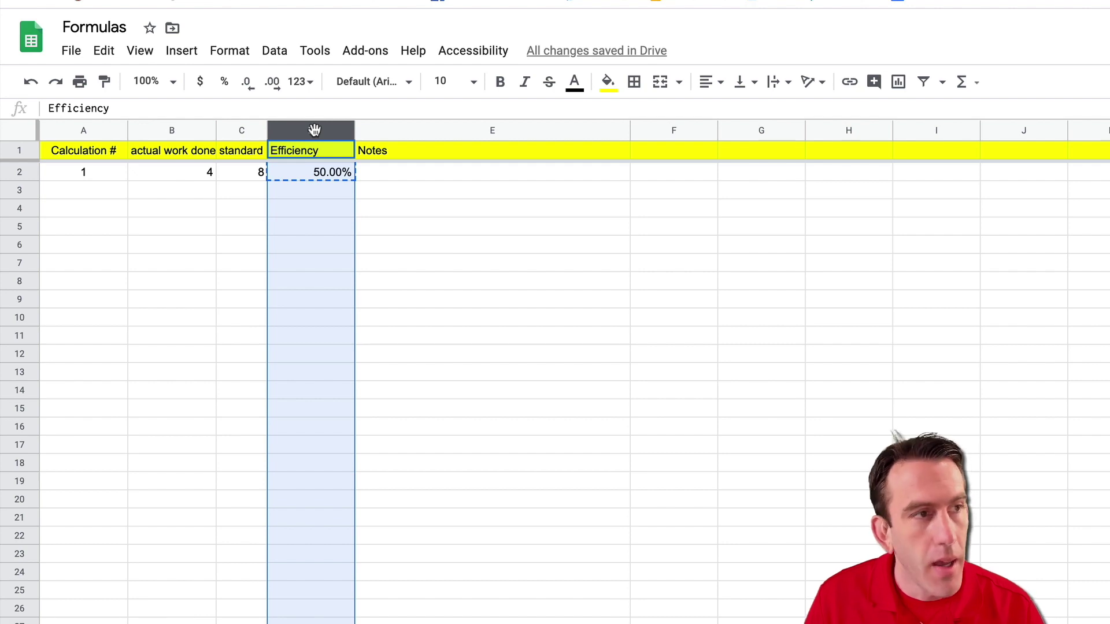
{"action": "type", "text": "=IF(B1=\"\",\"\",iferror(B1/C1,\"\"))"}
{"action": "left_click", "coordinate": [310, 152]}
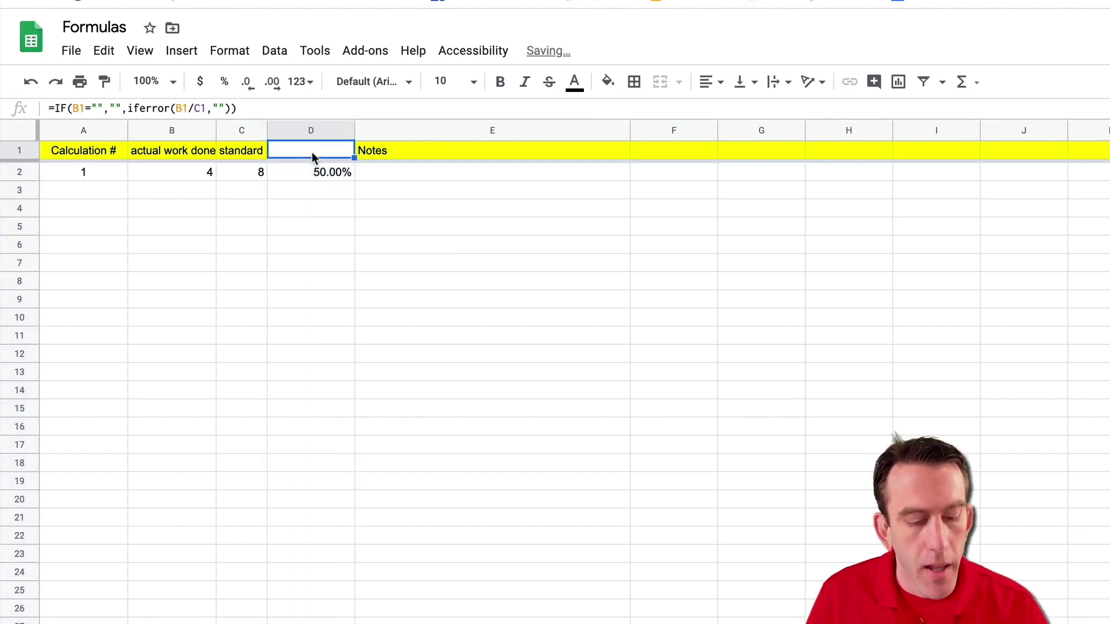
{"action": "type", "text": "Efficienc"}
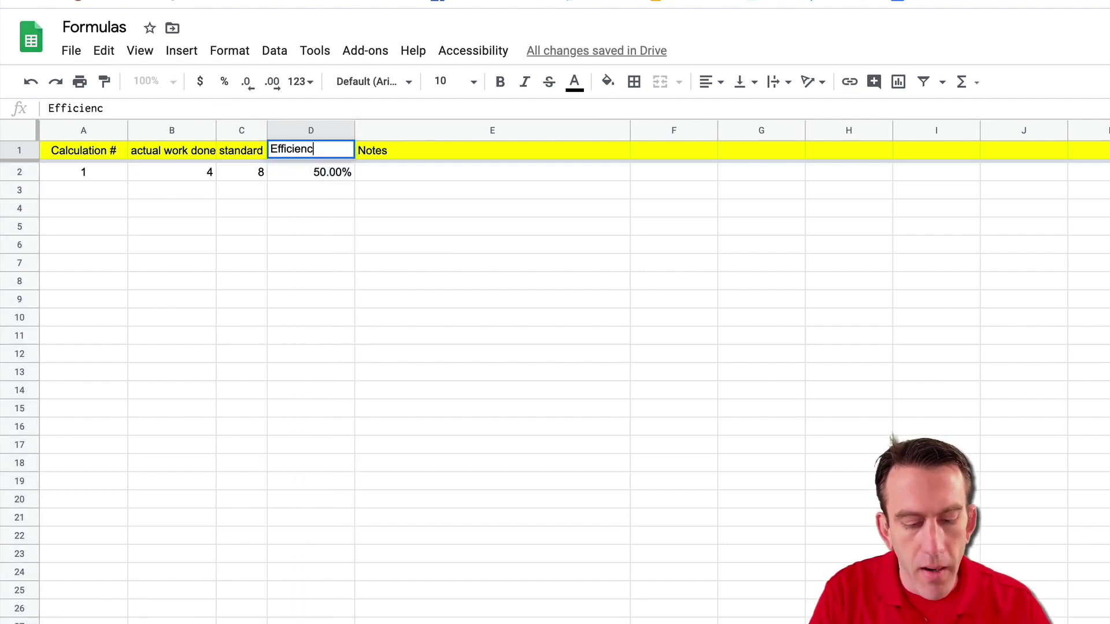
{"action": "type", "text": "y"}
{"action": "key", "text": "Tab"}
{"action": "left_click", "coordinate": [384, 227]}
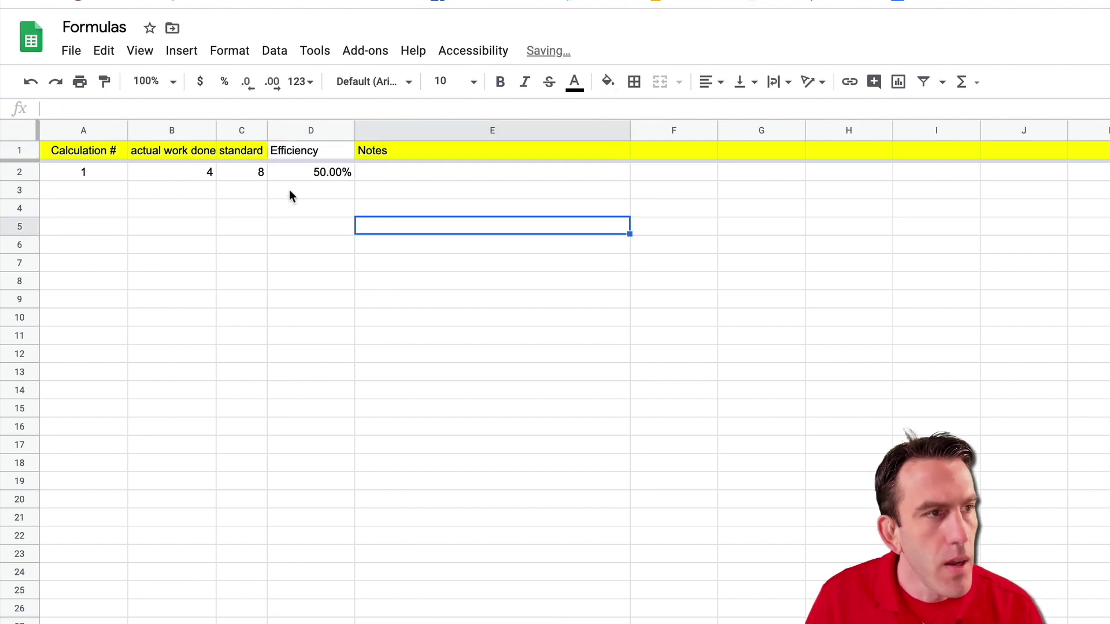
Fill header cell D1 yellow to match the other headers.
{"action": "left_click", "coordinate": [299, 153]}
{"action": "left_click", "coordinate": [608, 82]}
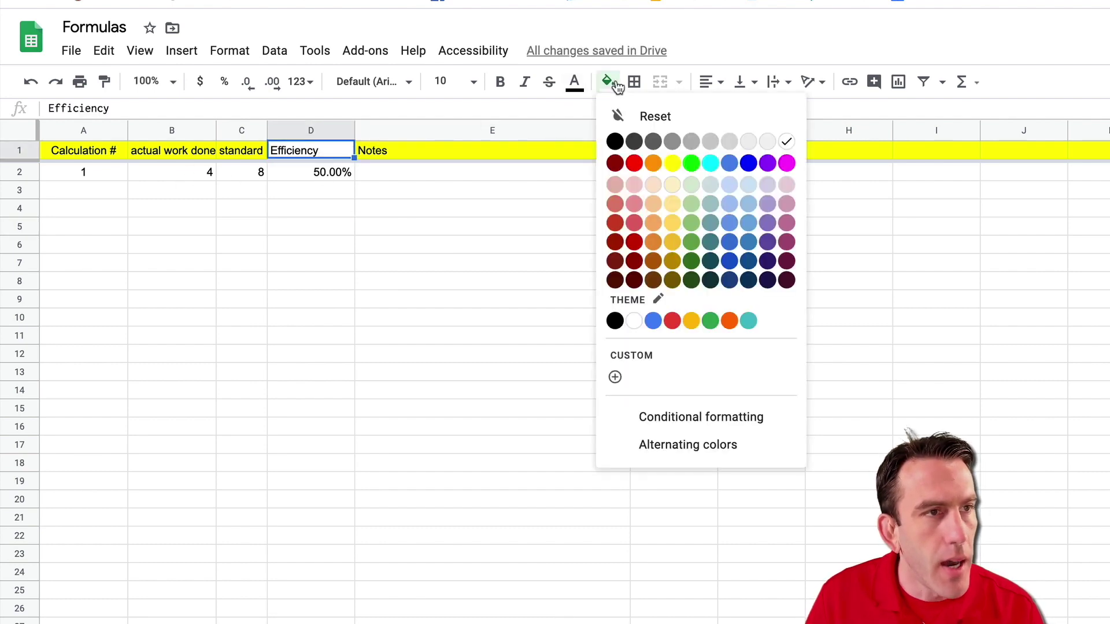
{"action": "left_click", "coordinate": [671, 164]}
{"action": "left_click", "coordinate": [535, 247]}
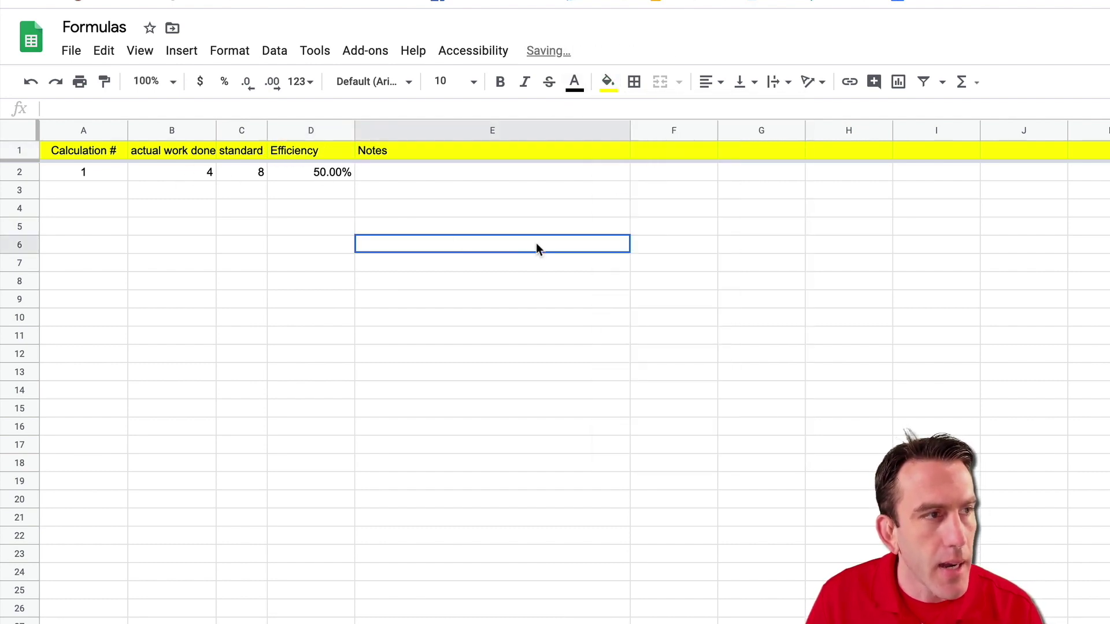
{"action": "left_click", "coordinate": [182, 190]}
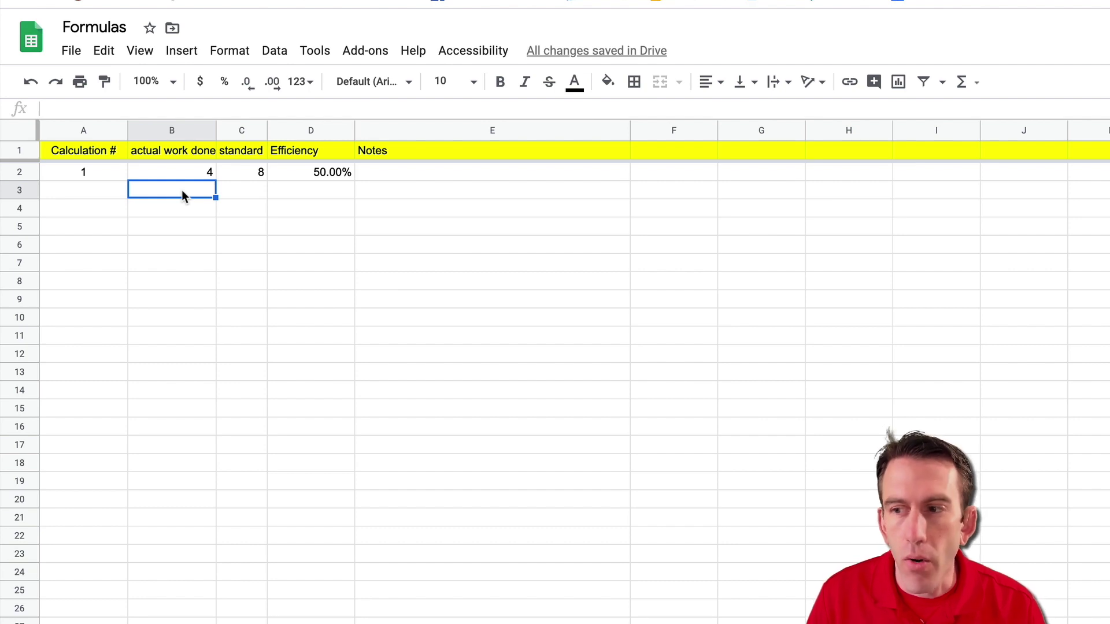
Enter 180 actual work and 200 standard in row 3, giving 90.00% efficiency.
{"action": "type", "text": "180"}
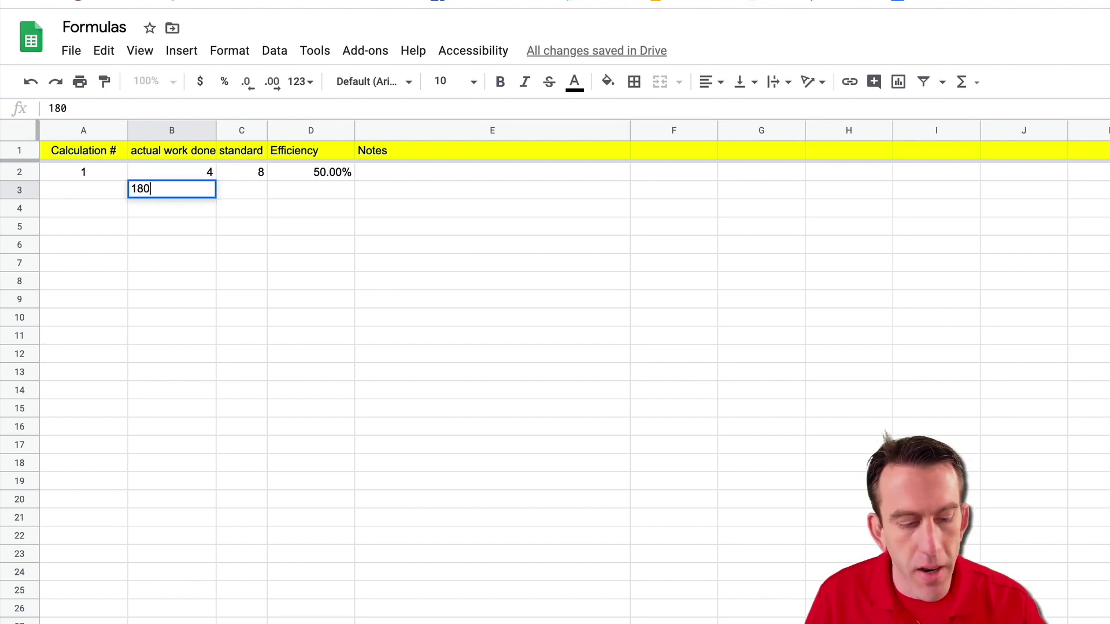
{"action": "key", "text": "Tab"}
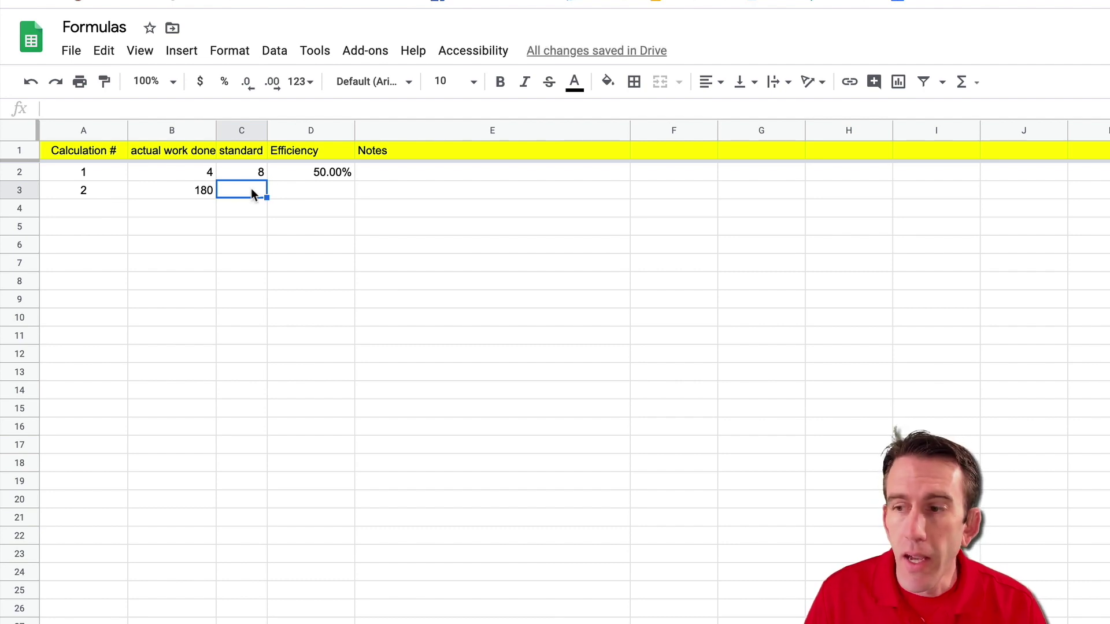
{"action": "type", "text": "200"}
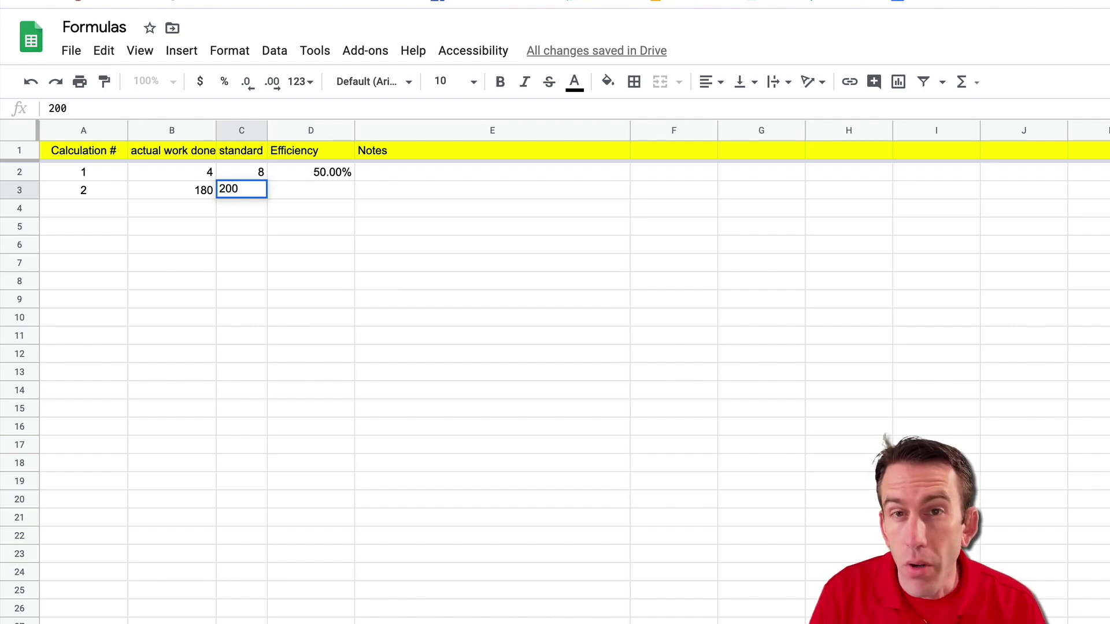
{"action": "key", "text": "Tab"}
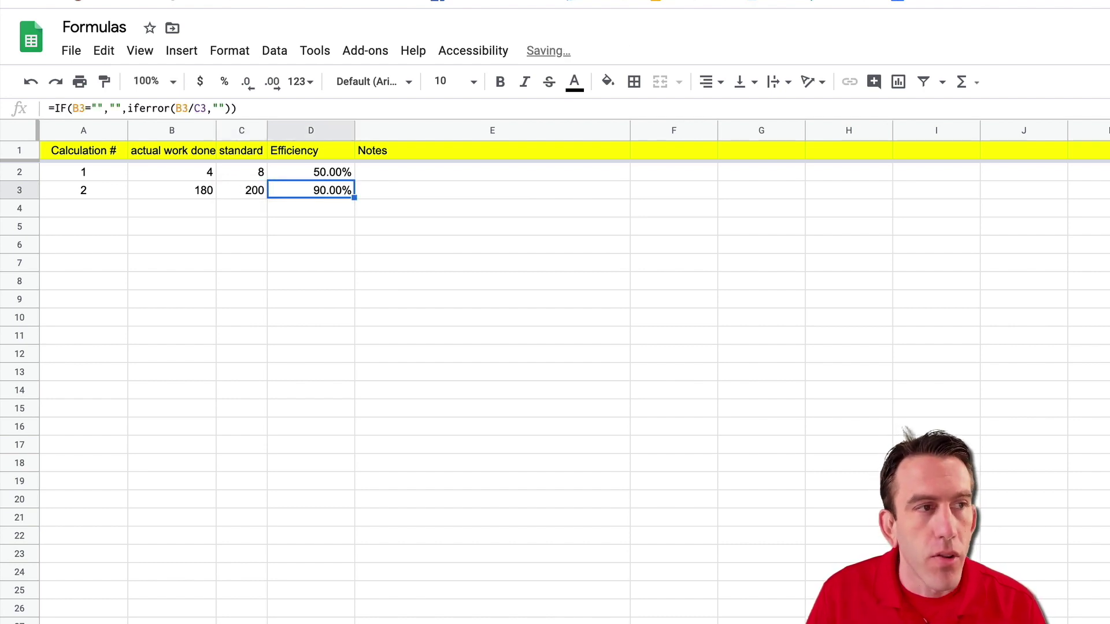
{"action": "left_click", "coordinate": [401, 196]}
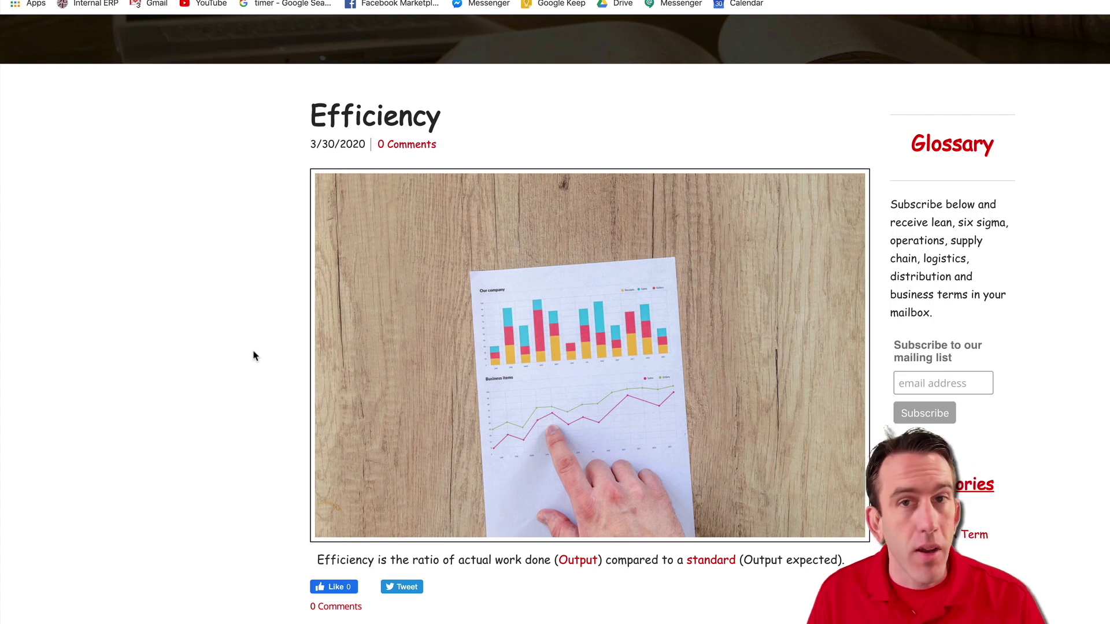
Return from the glossary to the Formulas spreadsheet and select an empty cell.
{"action": "left_click", "coordinate": [281, 1]}
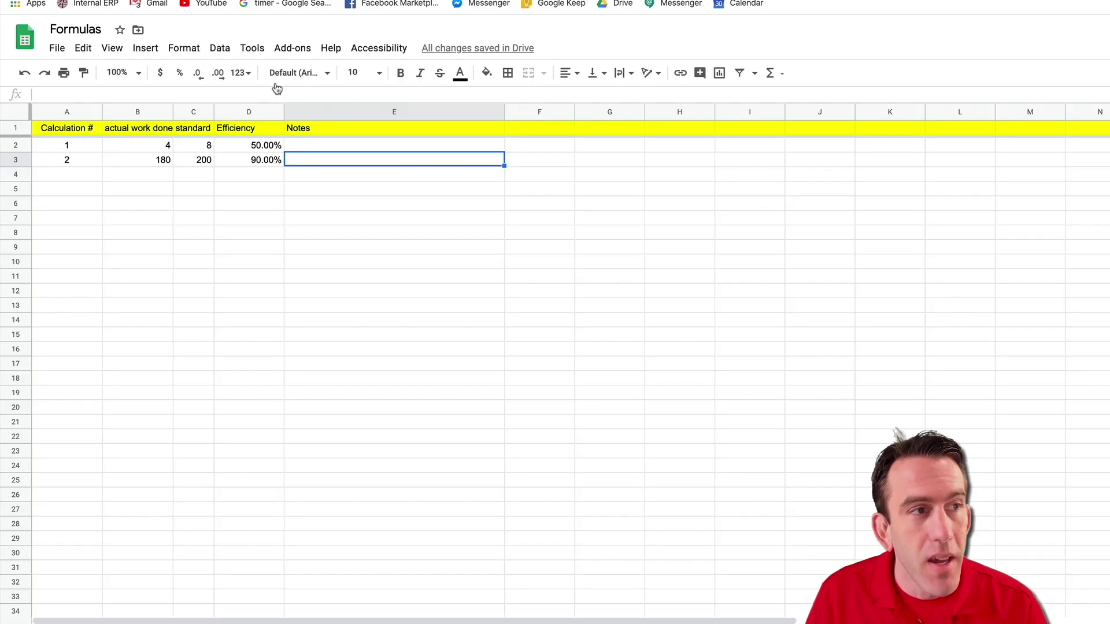
{"action": "left_click", "coordinate": [323, 237]}
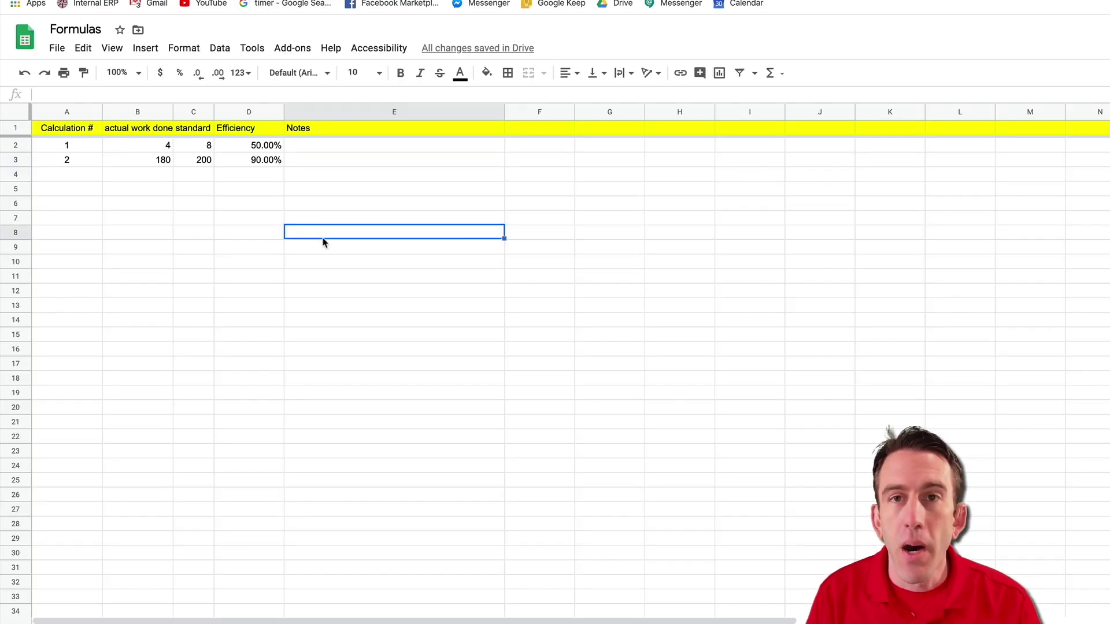